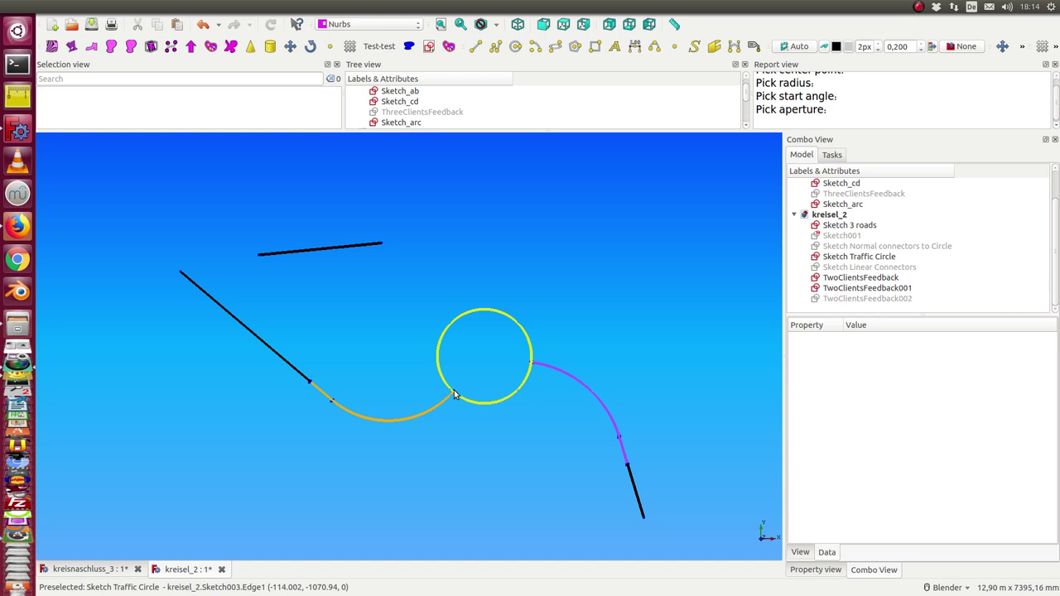
# - Make the TwoClientsFeedback002 construction lines visible in the 3D view
pyautogui.click(855, 299)
pyautogui.press('space')
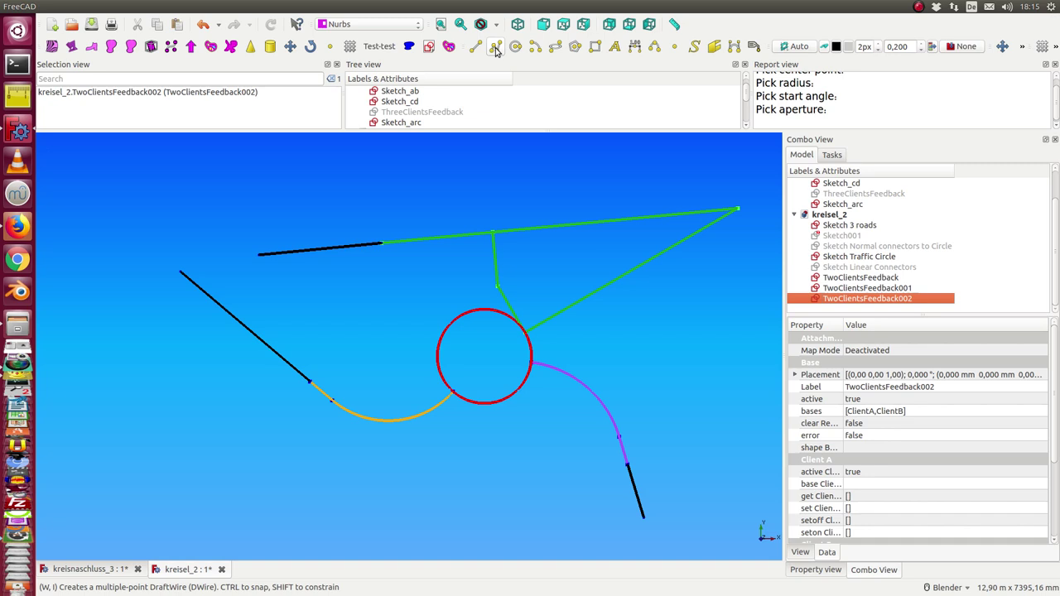
# - Draw a Draft arc at the corner of the TwoClientsFeedback002 lines, then switch to kreisnaschluss_3
pyautogui.click(533, 48)
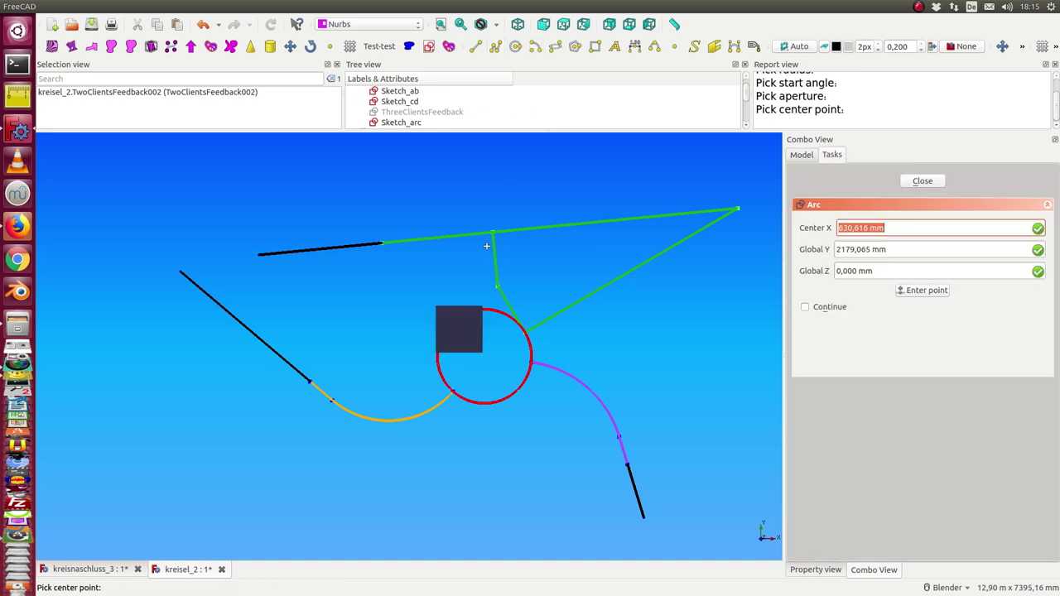
pyautogui.click(496, 286)
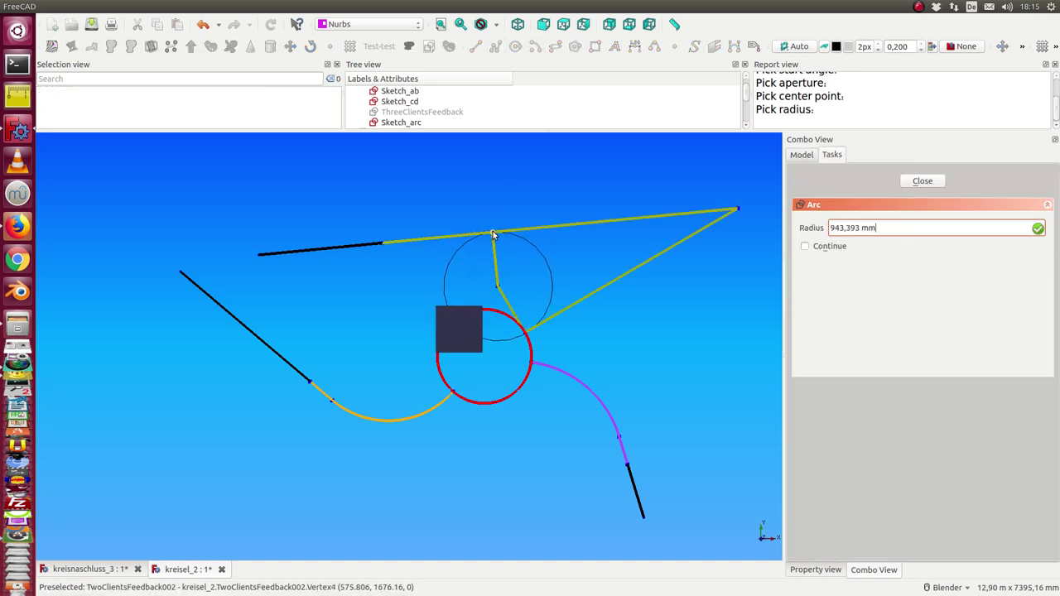
pyautogui.click(493, 233)
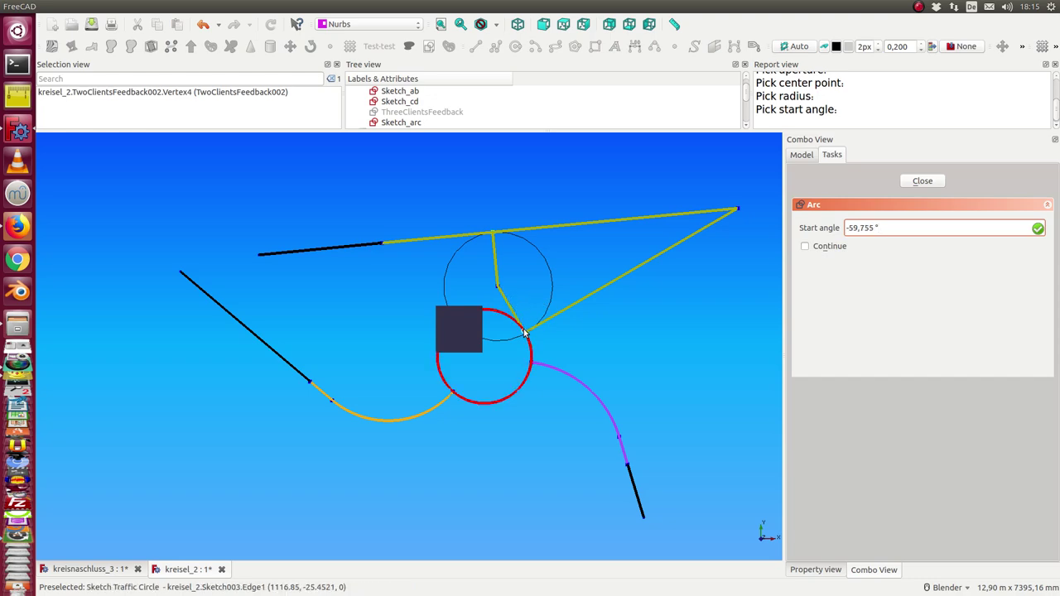
pyautogui.click(549, 294)
pyautogui.click(544, 329)
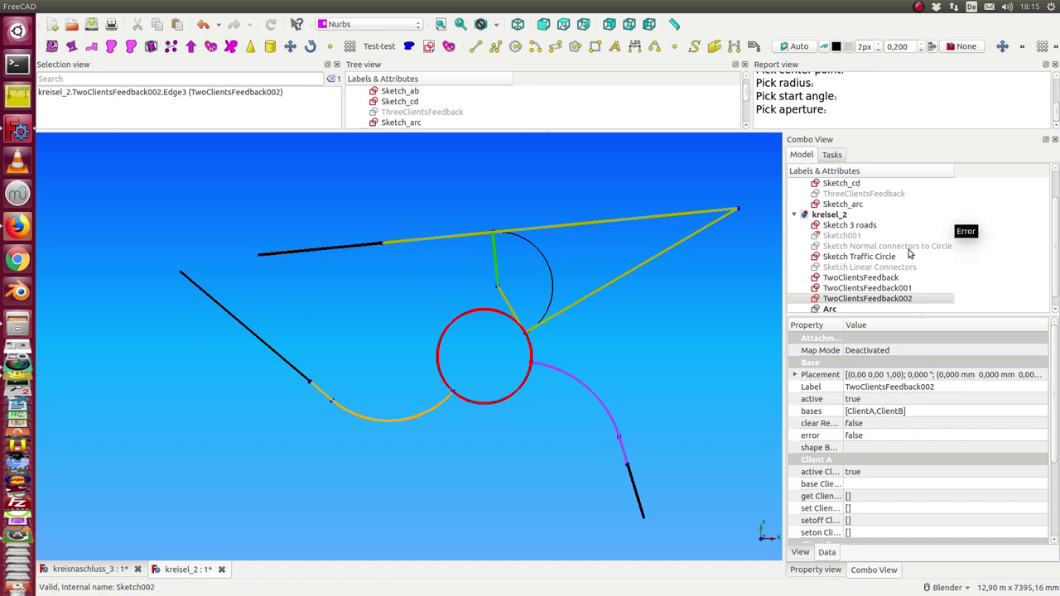
pyautogui.click(86, 569)
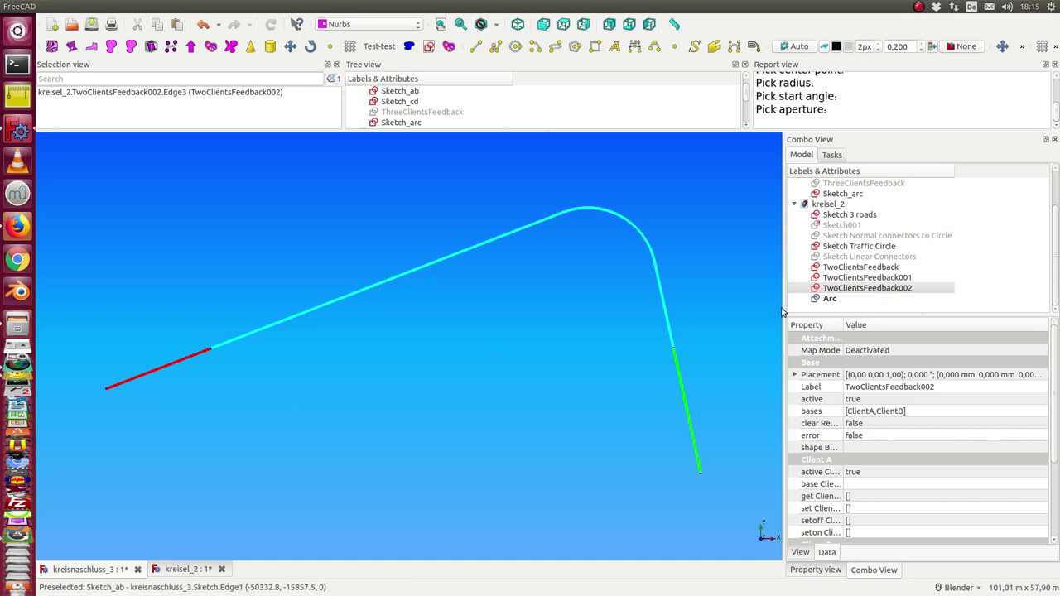
# - In the kreisnaschluss_3 tree, hide Sketch_arc and display the ThreeClientsFeedback construction
pyautogui.click(794, 205)
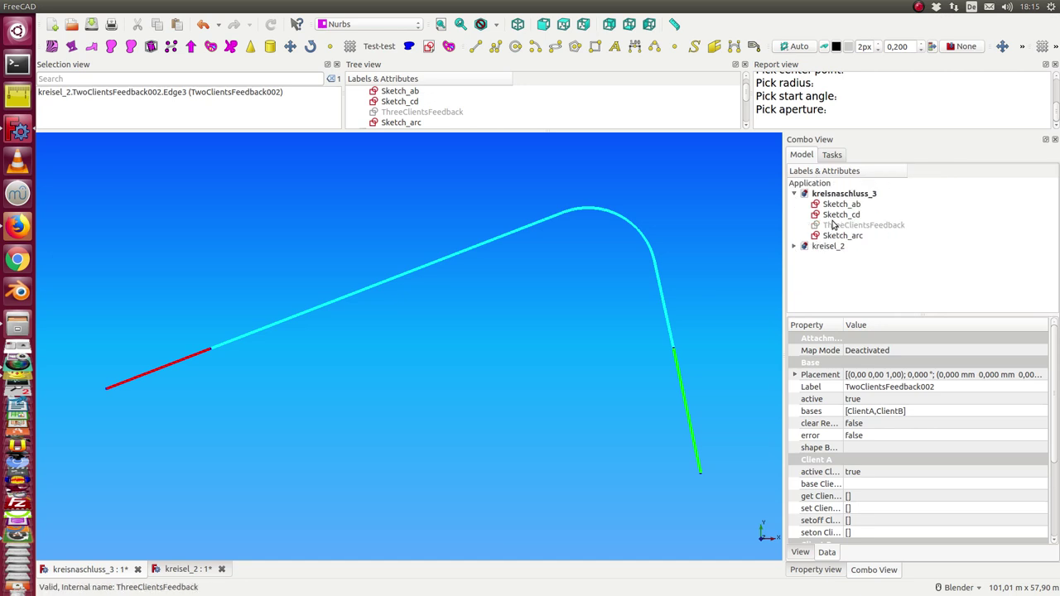
pyautogui.click(841, 205)
pyautogui.click(846, 235)
pyautogui.press('space')
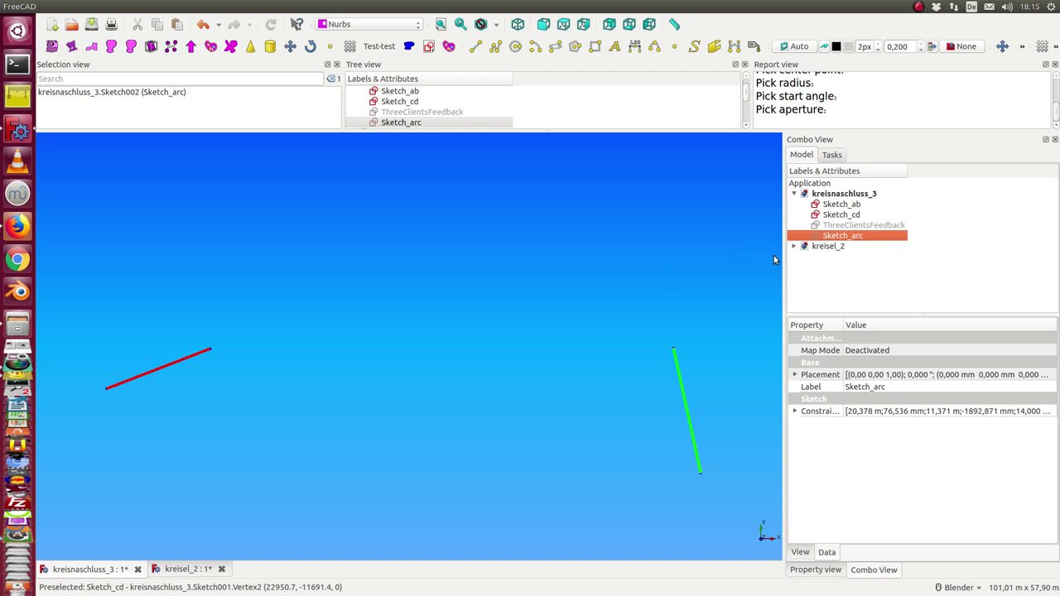
pyautogui.click(836, 226)
pyautogui.press('space')
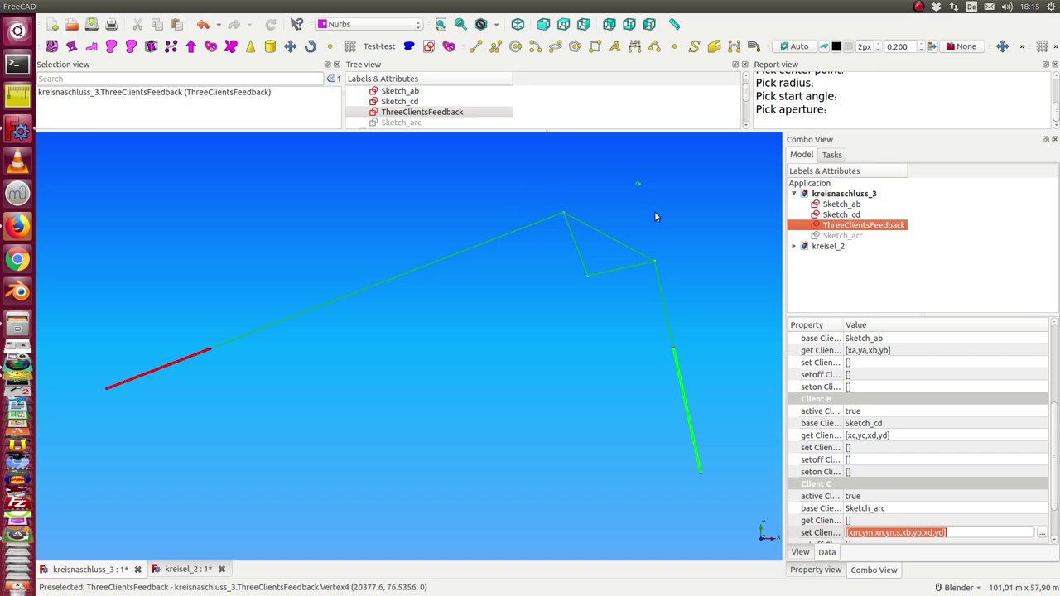
# - Draw an arc centred on the triangle's inner vertex from its upper to right corner, then hide ThreeClientsFeedback
pyautogui.click(534, 47)
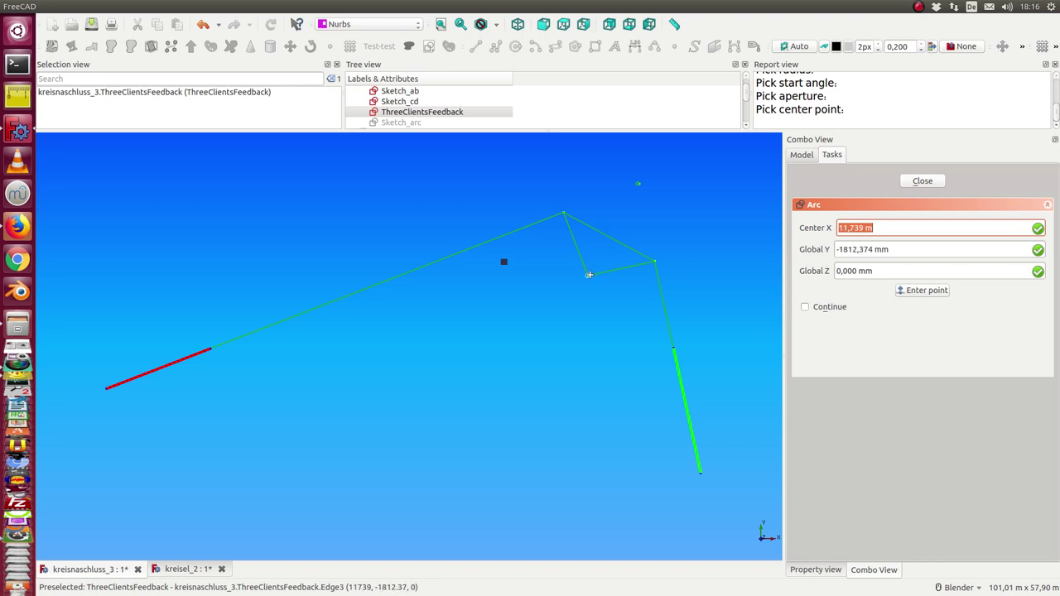
pyautogui.click(588, 275)
pyautogui.click(654, 263)
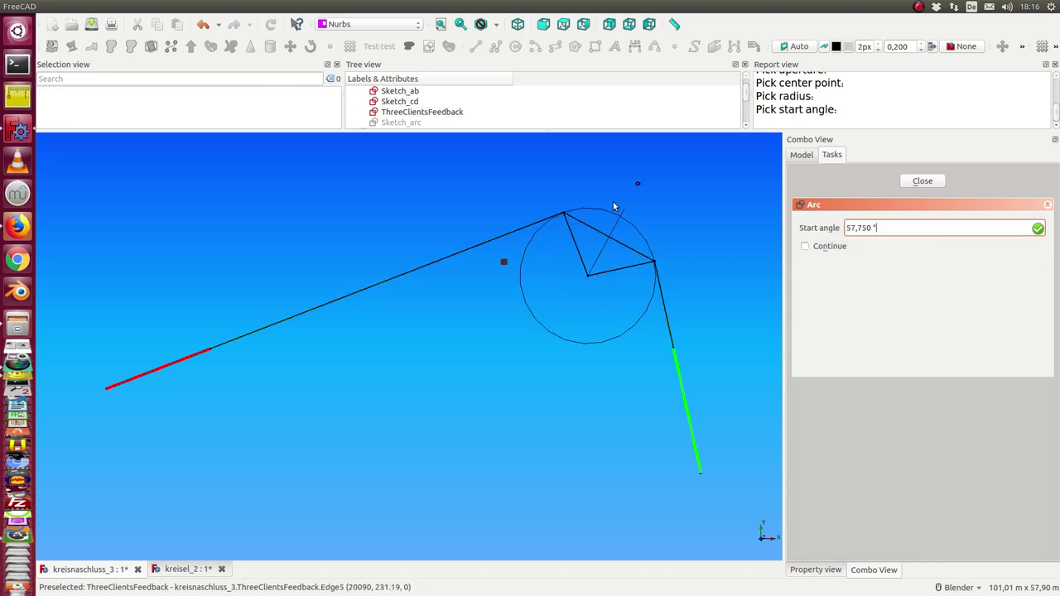
pyautogui.click(563, 212)
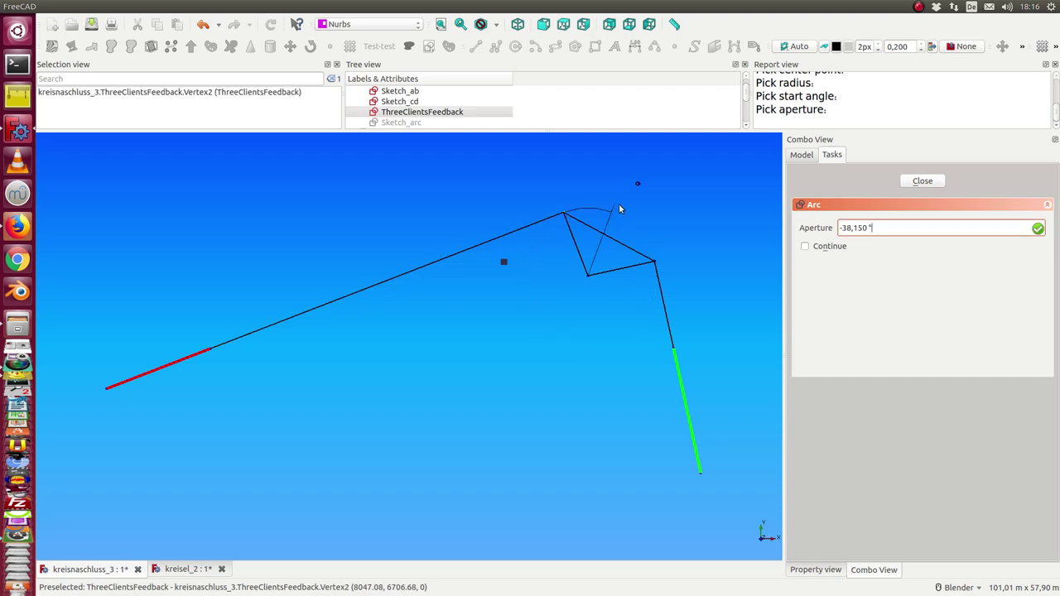
pyautogui.click(655, 264)
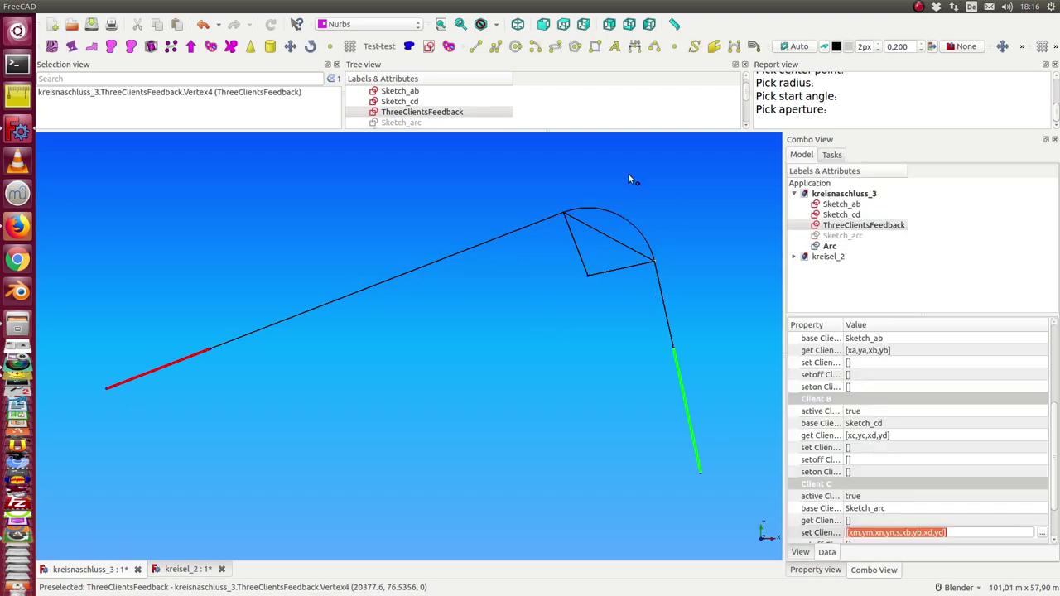
pyautogui.click(865, 225)
pyautogui.press('space')
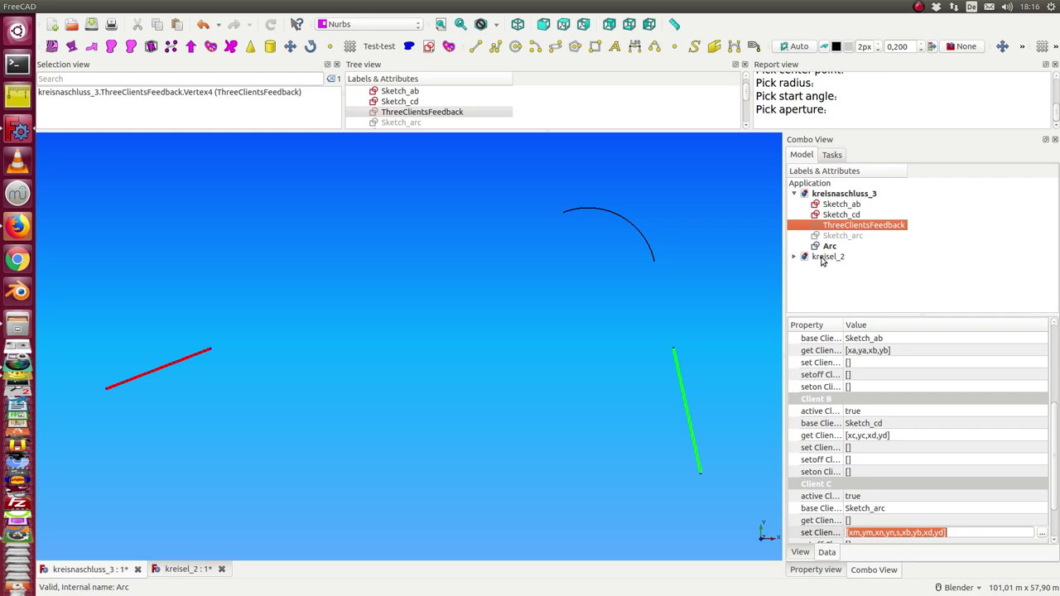
# - Hide the new Arc and re-show the ThreeClientsFeedback lines
pyautogui.click(831, 247)
pyautogui.press('space')
pyautogui.click(837, 228)
pyautogui.press('space')
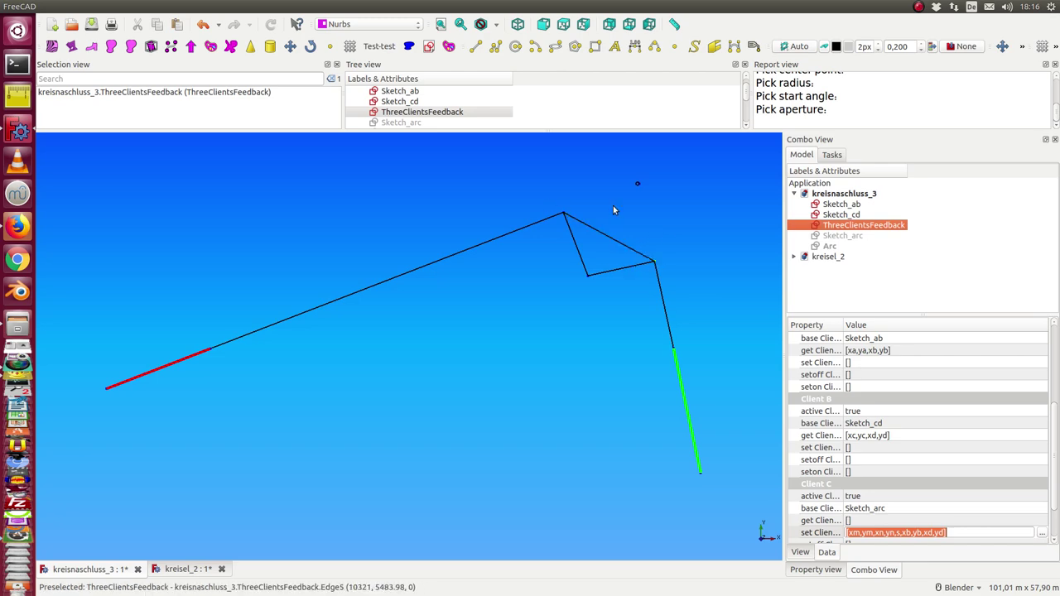
# - Check the Arc's properties, then hide the feedback lines and show Sketch_arc again
pyautogui.click(824, 250)
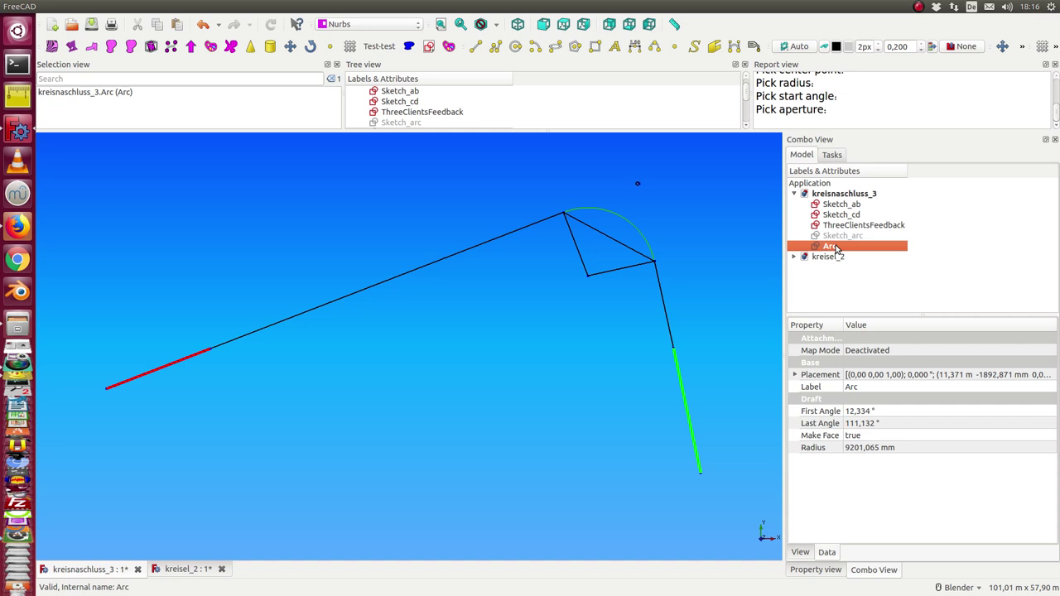
pyautogui.click(836, 225)
pyautogui.press('space')
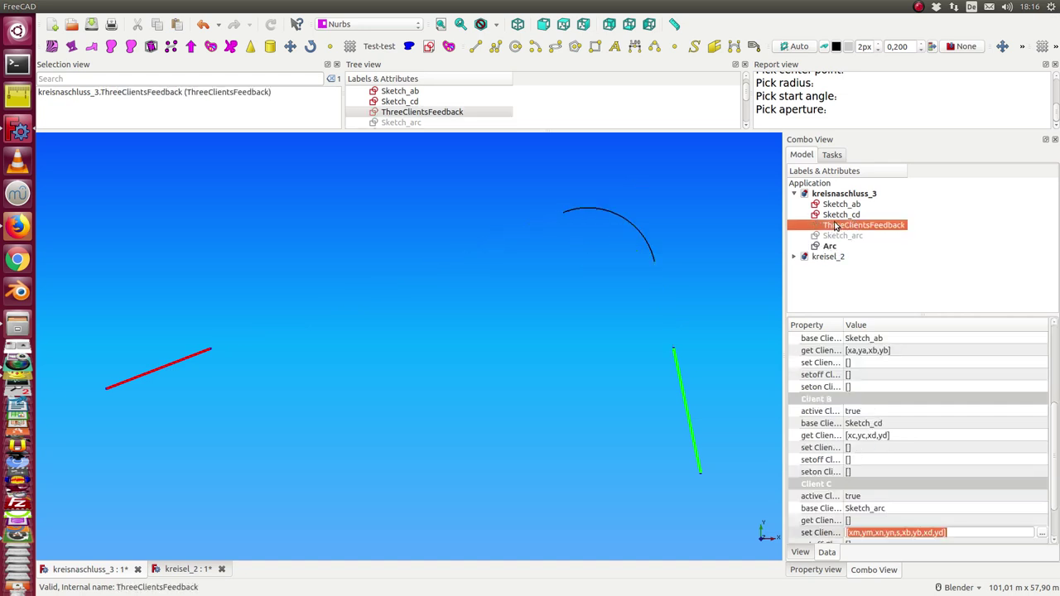
pyautogui.click(842, 238)
pyautogui.press('space')
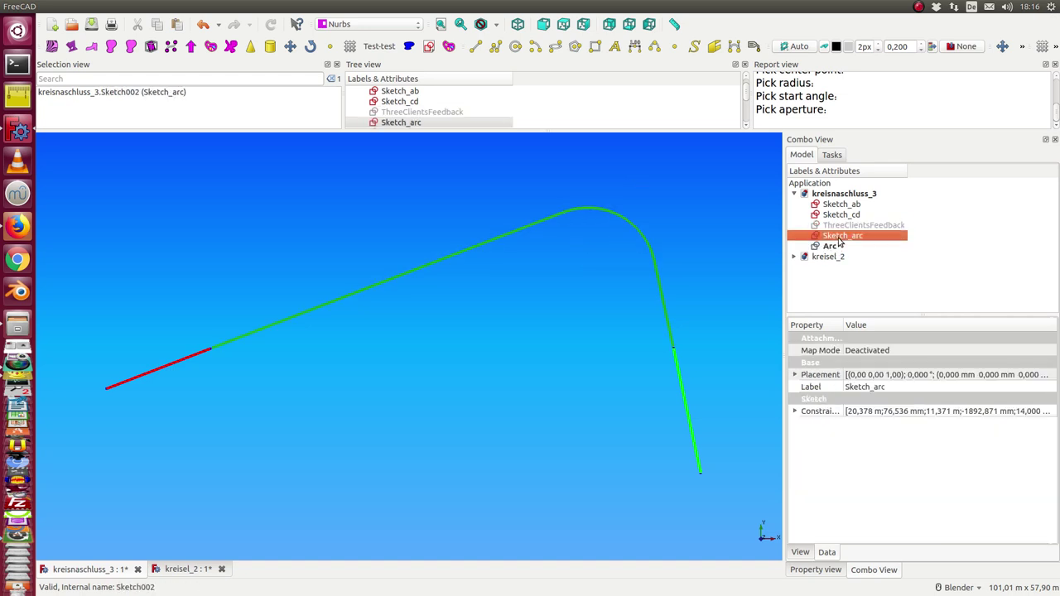
pyautogui.click(755, 254)
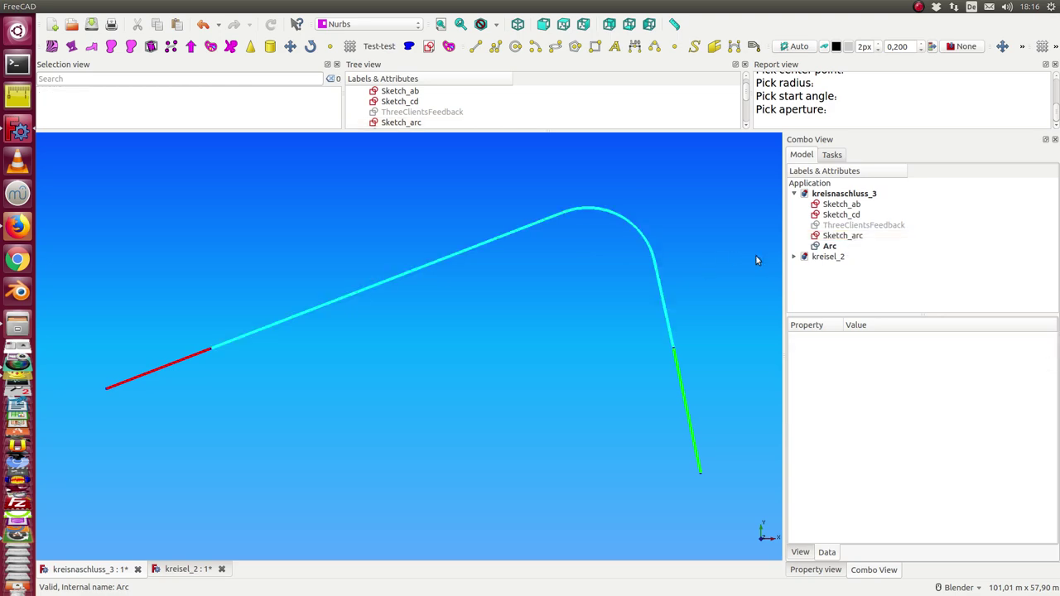
pyautogui.doubleClick(838, 204)
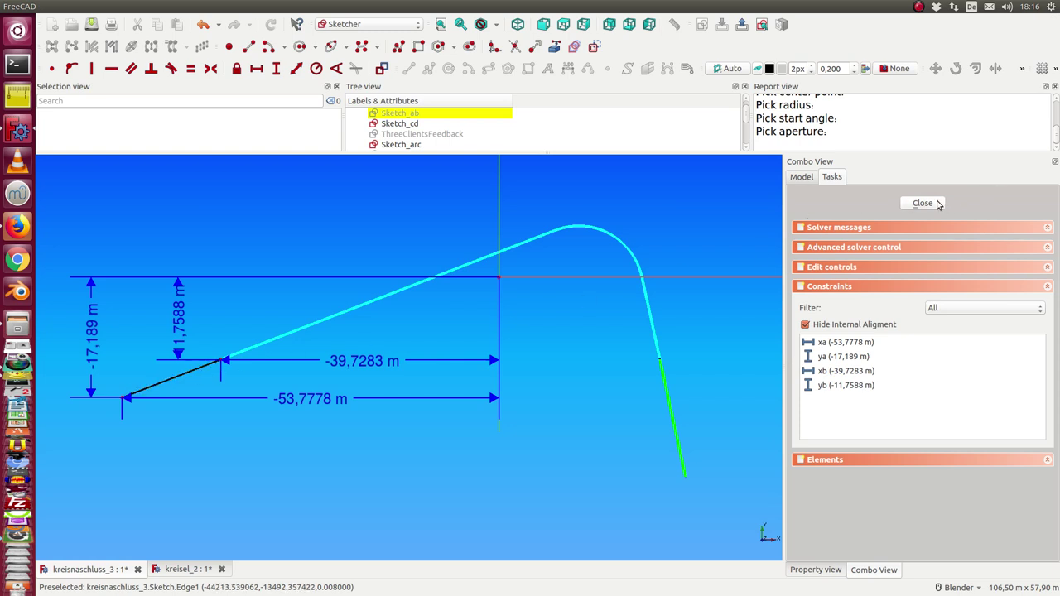
pyautogui.click(407, 126)
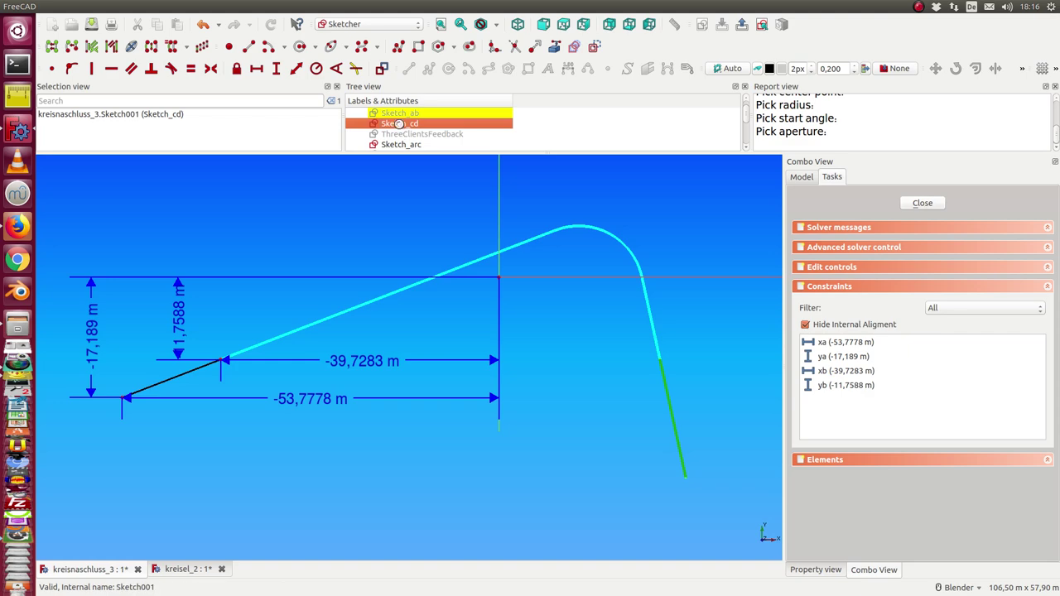
pyautogui.doubleClick(400, 123)
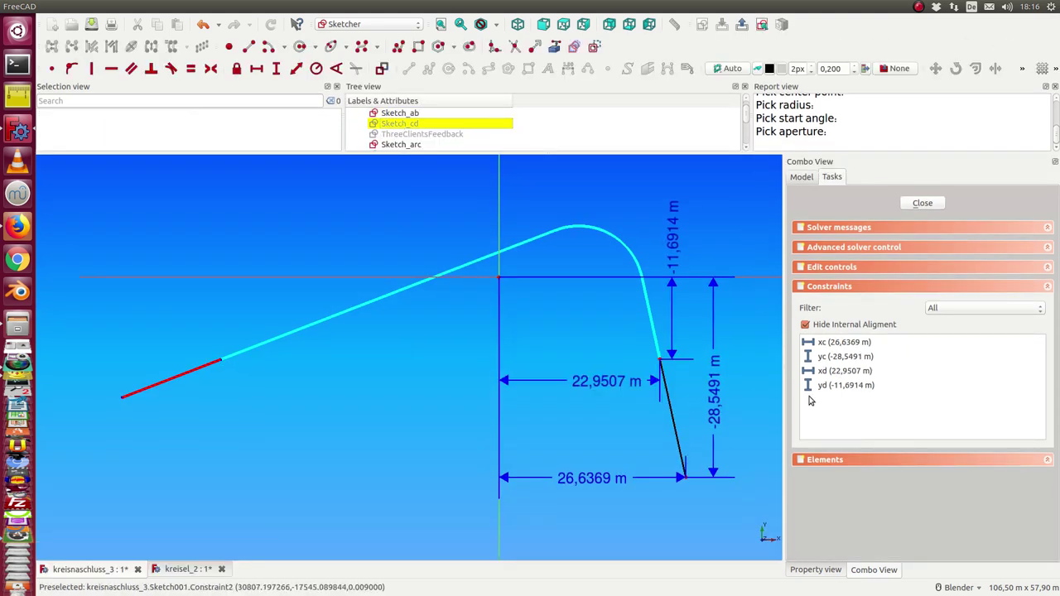
pyautogui.click(406, 146)
pyautogui.doubleClick(405, 146)
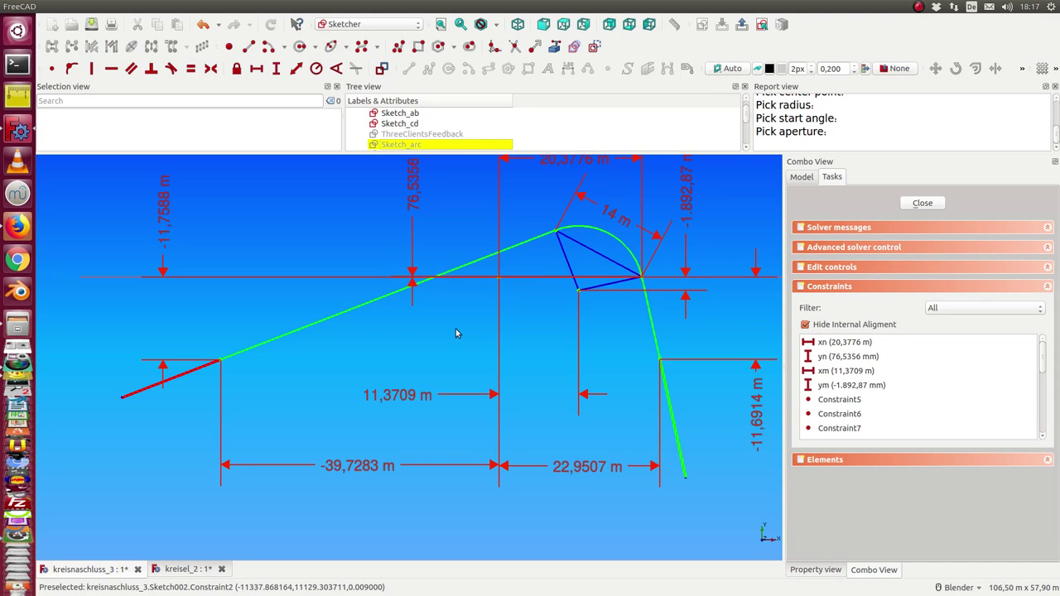
pyautogui.scroll(-2, 454, 333)
pyautogui.keyDown('shift'); pyautogui.moveTo(447, 341); pyautogui.dragTo(436, 359, button='middle'); pyautogui.keyUp('shift')
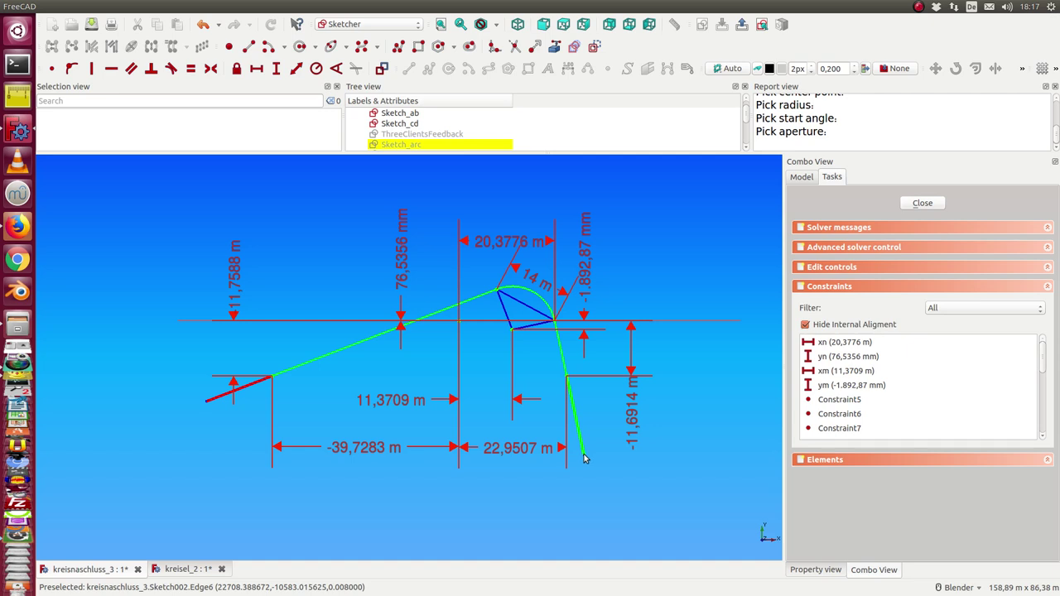
pyautogui.click(922, 203)
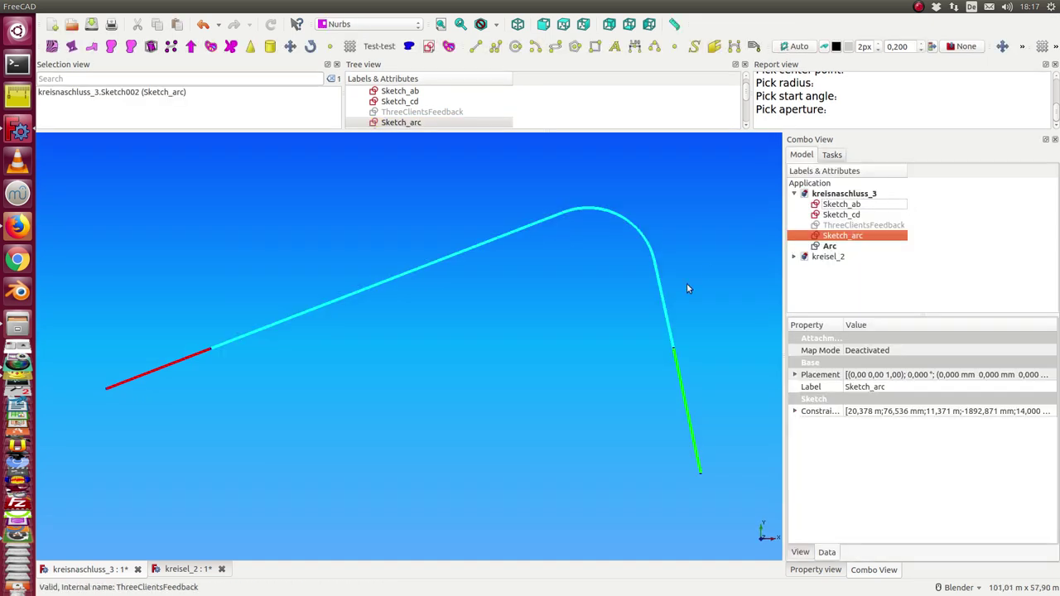
pyautogui.scroll(-2, 579, 334)
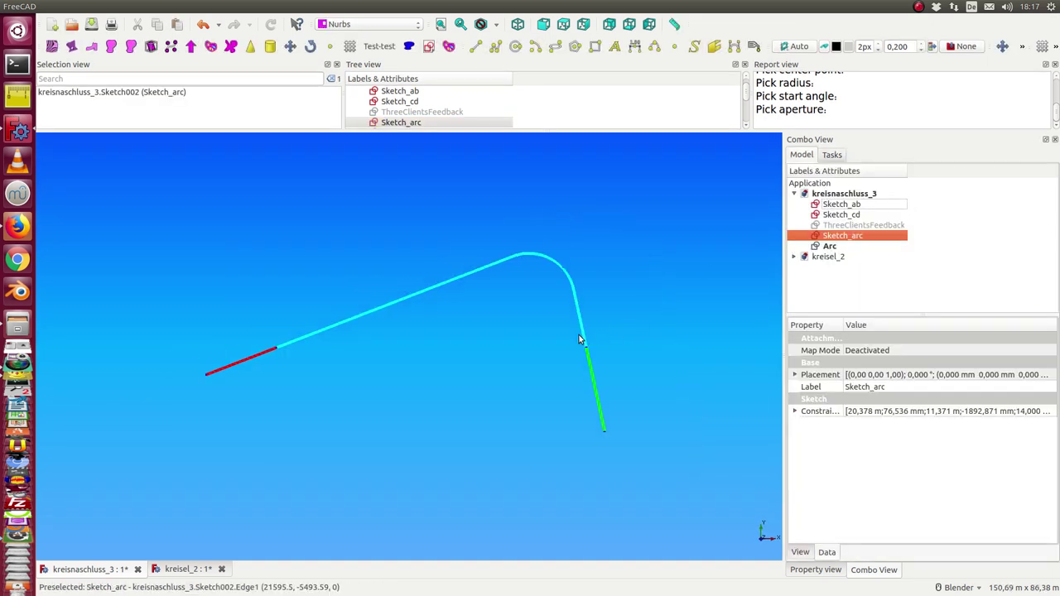
pyautogui.click(851, 226)
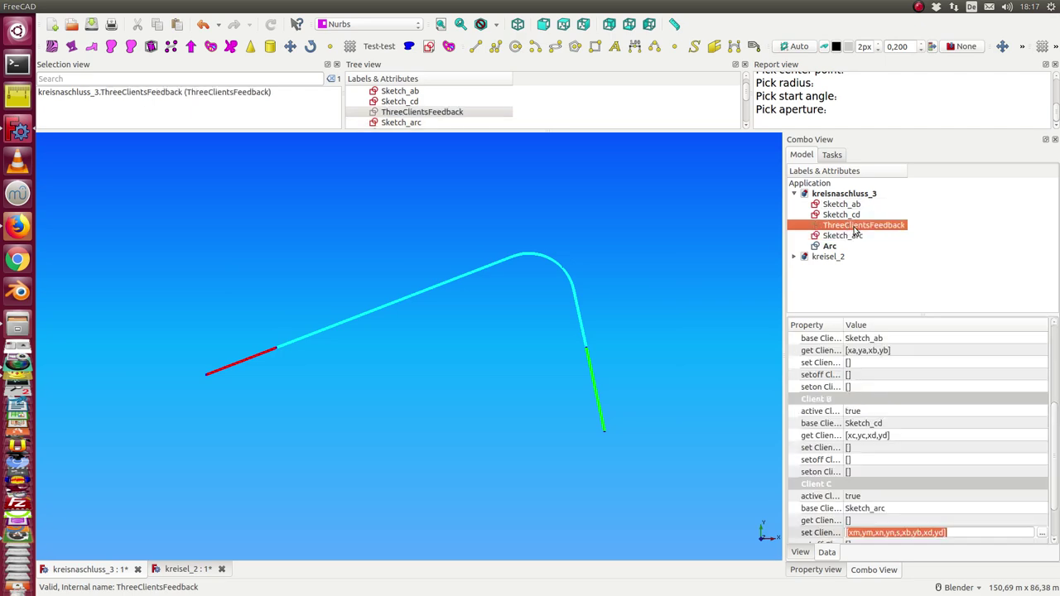
pyautogui.doubleClick(855, 231)
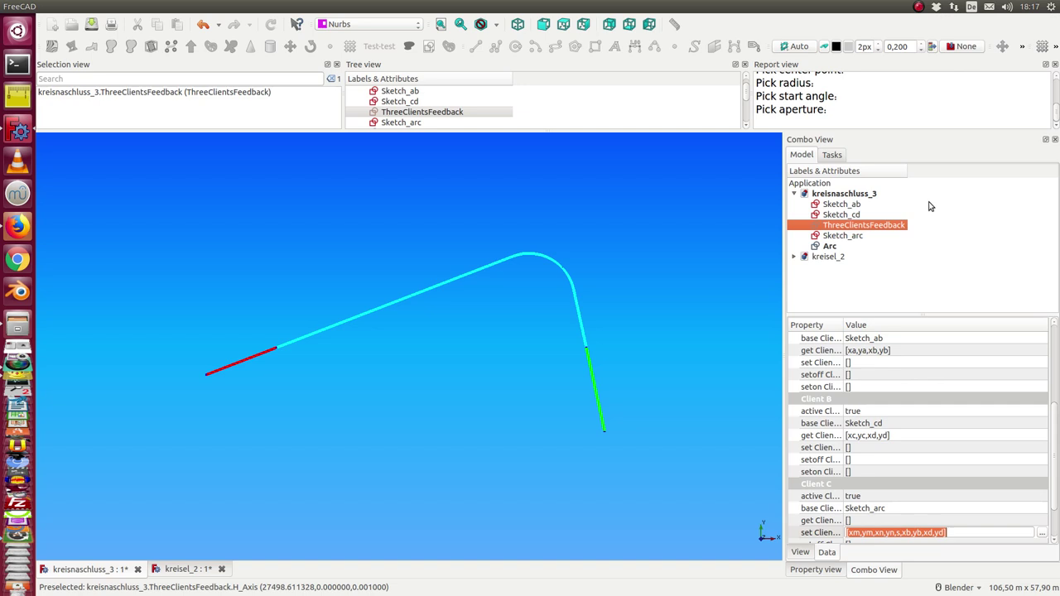
# - Edit Sketch_ab and drag its inner endpoint up-left to about x −41.16 m, y −8.44 m
pyautogui.click(400, 91)
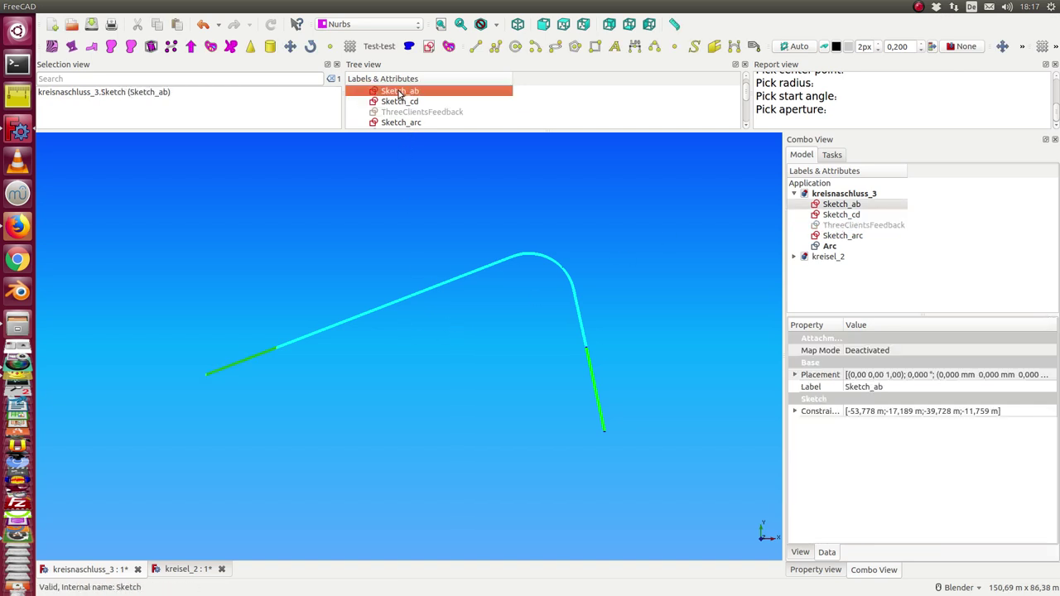
pyautogui.doubleClick(400, 93)
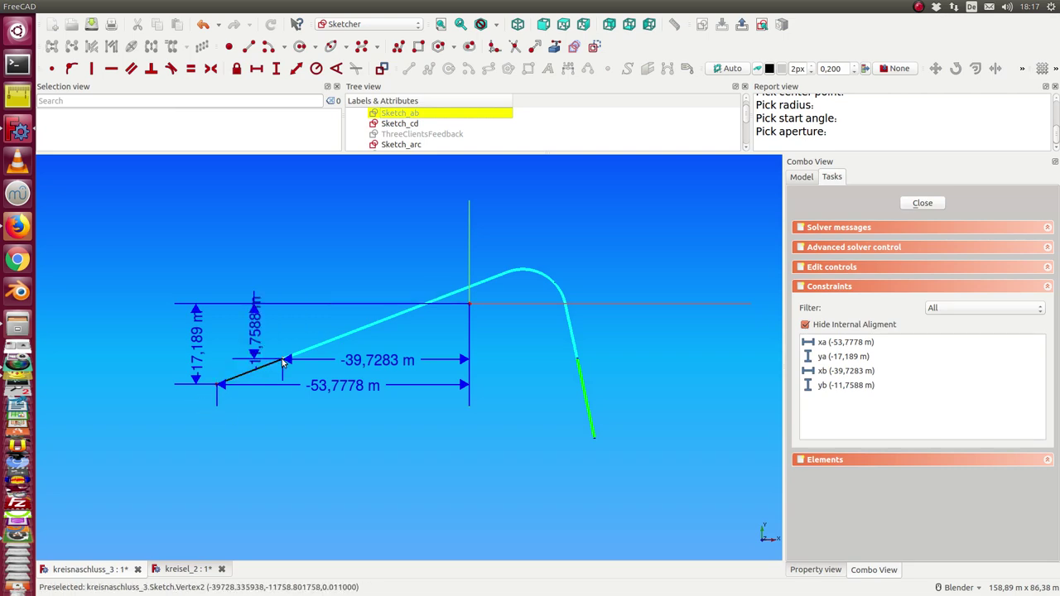
pyautogui.moveTo(281, 359); pyautogui.dragTo(281, 355)
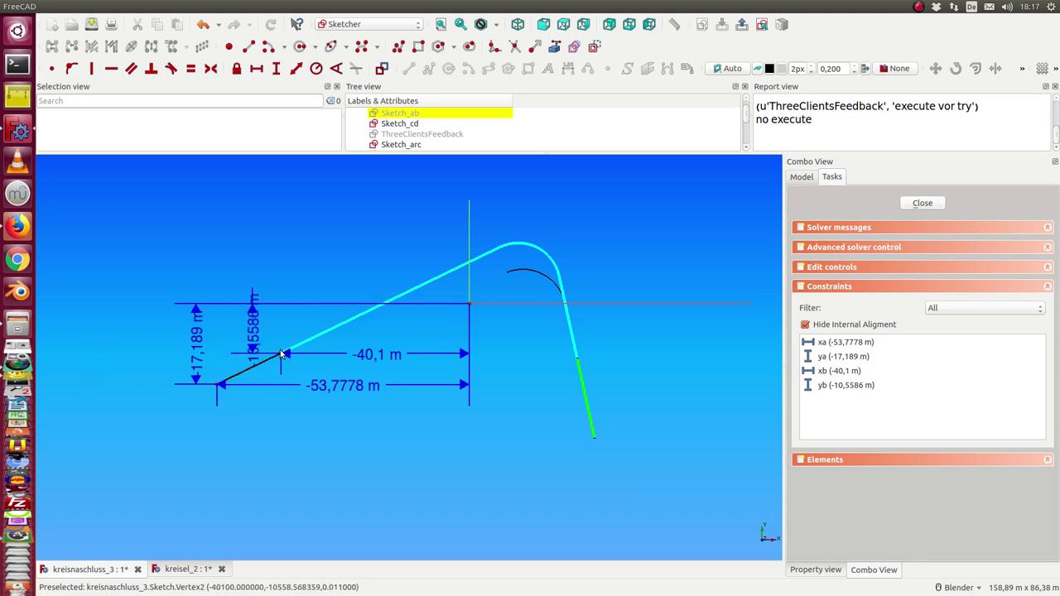
pyautogui.moveTo(282, 355); pyautogui.dragTo(274, 346)
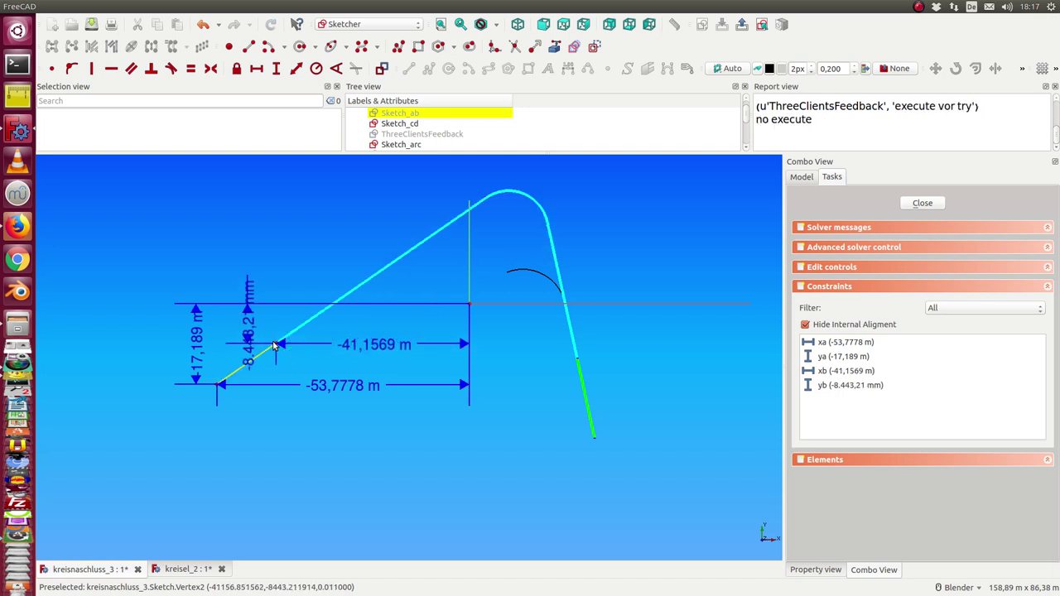
# - Edit Sketch_cd and drag its upper endpoint left to about x 19.95 m, y −11.03 m
pyautogui.click(395, 126)
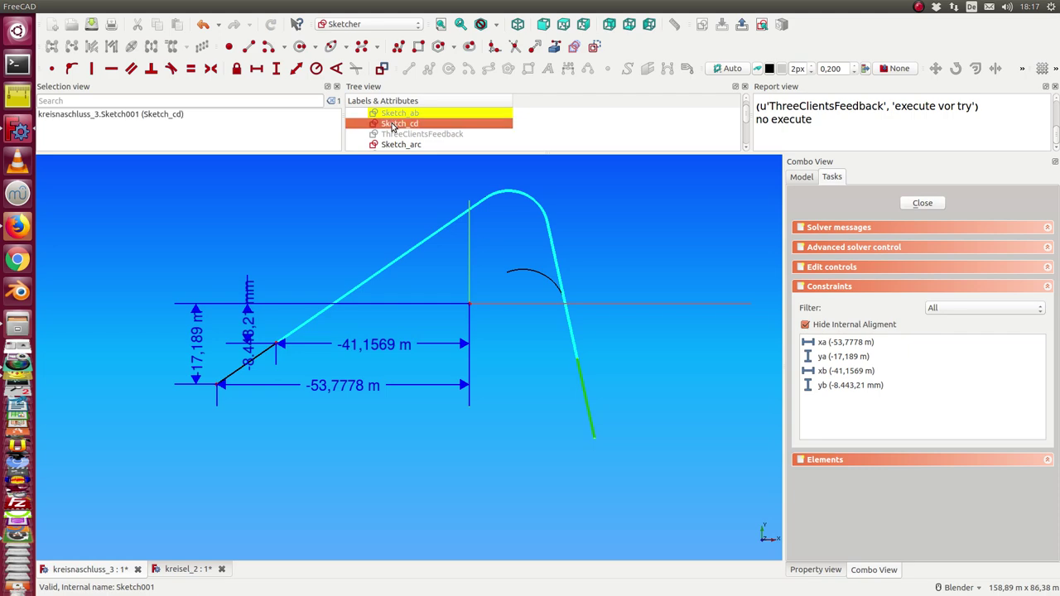
pyautogui.doubleClick(394, 124)
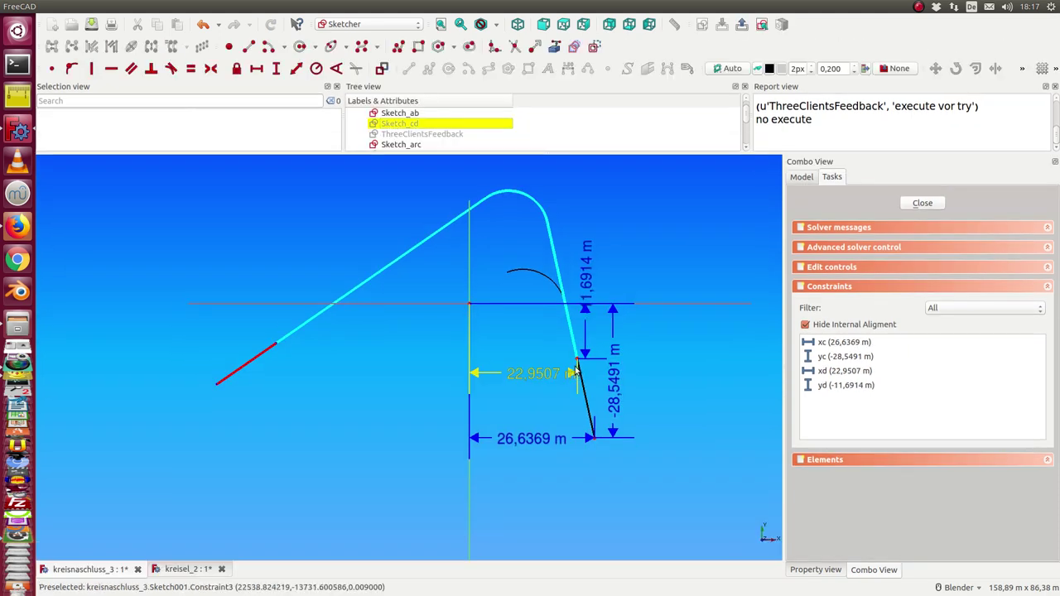
pyautogui.moveTo(578, 362); pyautogui.dragTo(573, 355)
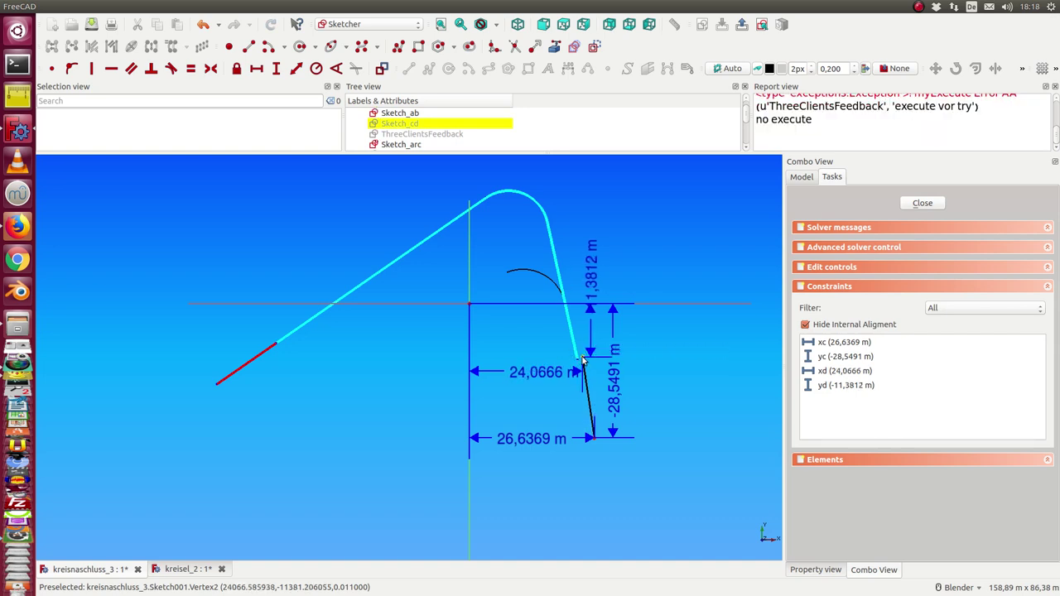
pyautogui.moveTo(582, 360); pyautogui.dragTo(570, 361)
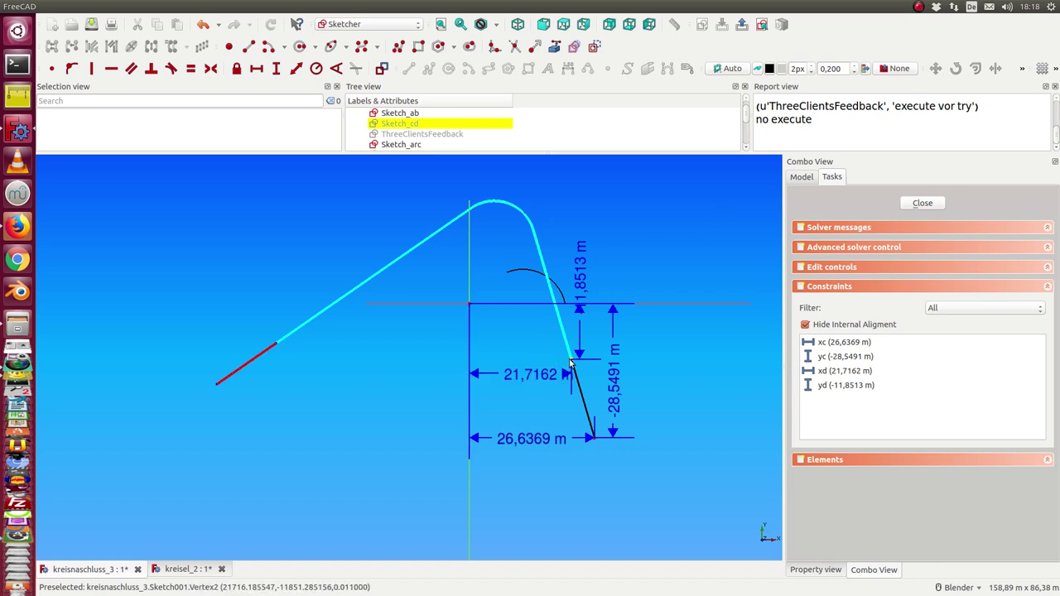
pyautogui.moveTo(572, 360)
pyautogui.mouseDown()
pyautogui.moveTo(549, 359)
pyautogui.moveTo(560, 355)
pyautogui.mouseUp()
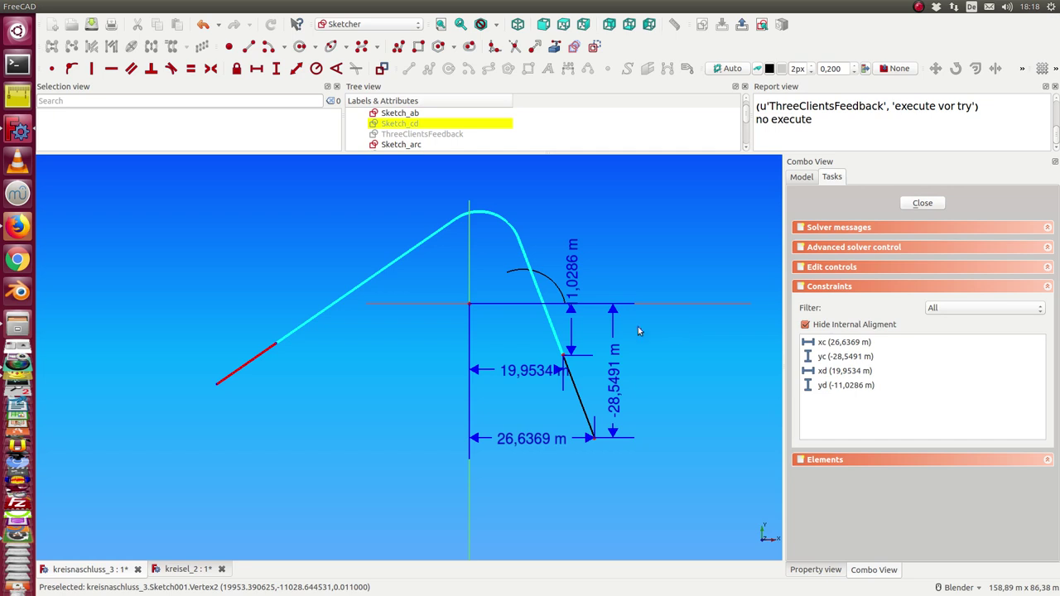
# - Close Sketch_cd and expand ThreeClientsFeedback's constraint values in the property panel
pyautogui.click(922, 203)
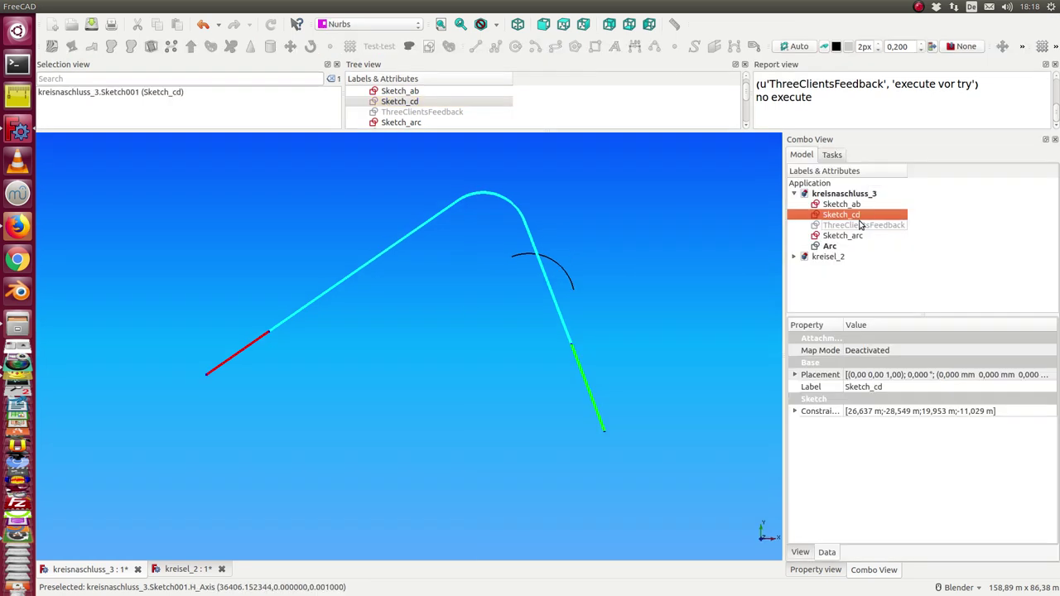
pyautogui.click(831, 246)
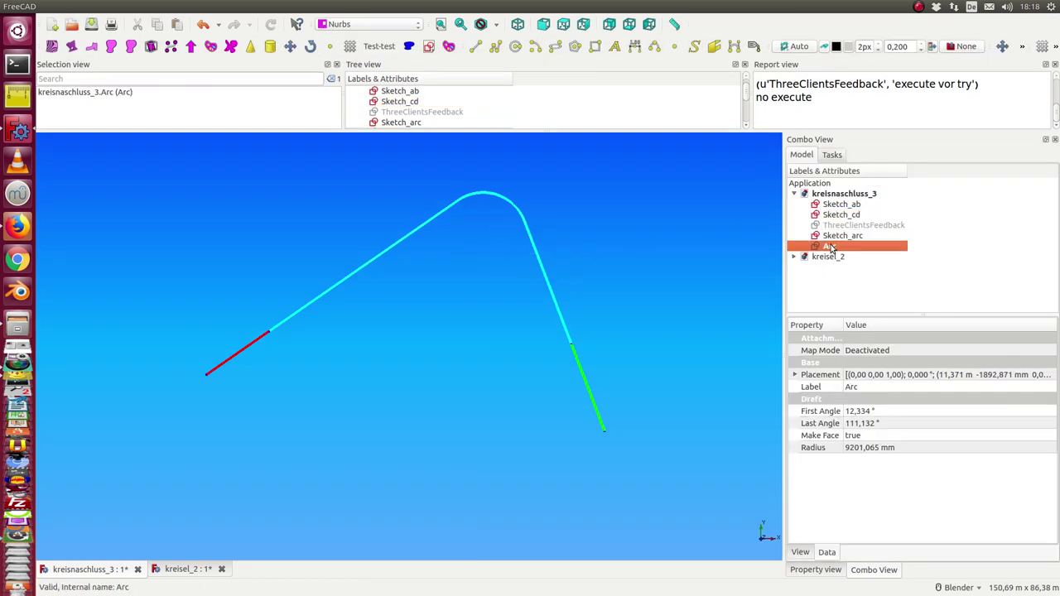
pyautogui.click(843, 227)
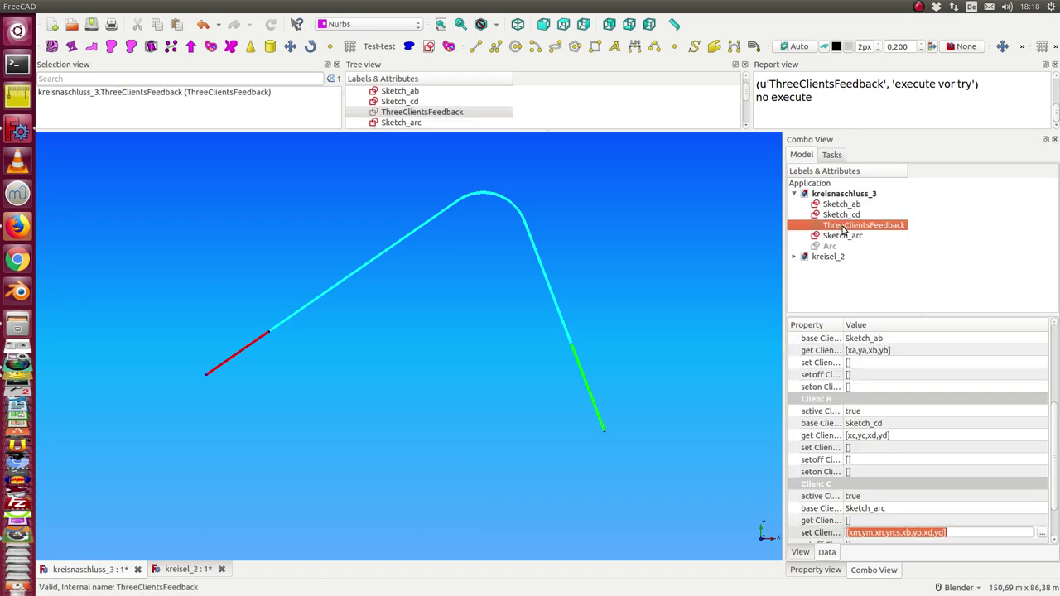
pyautogui.scroll(-2, 1053, 508)
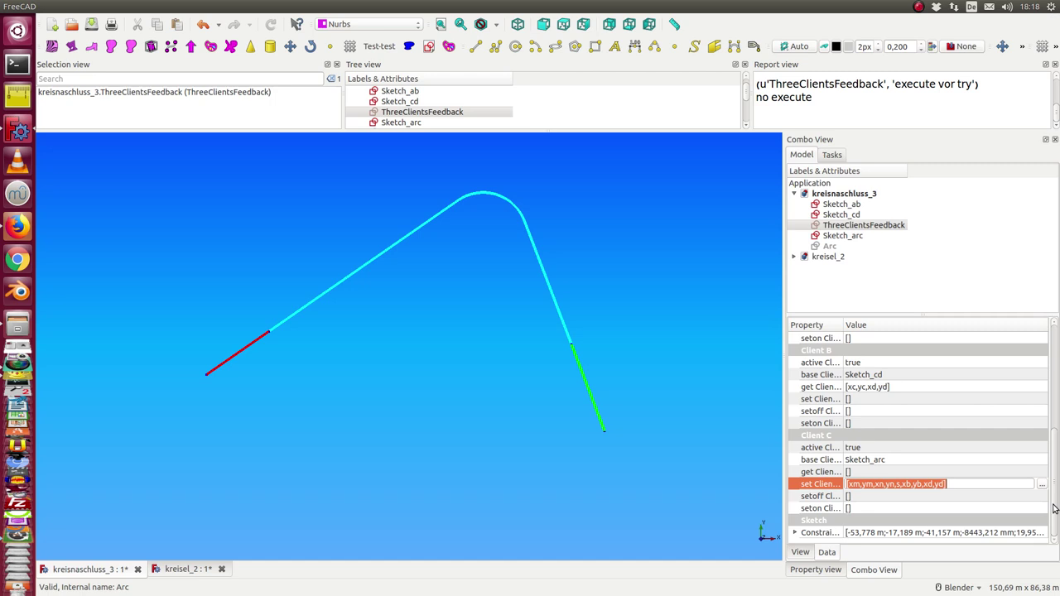
pyautogui.click(795, 534)
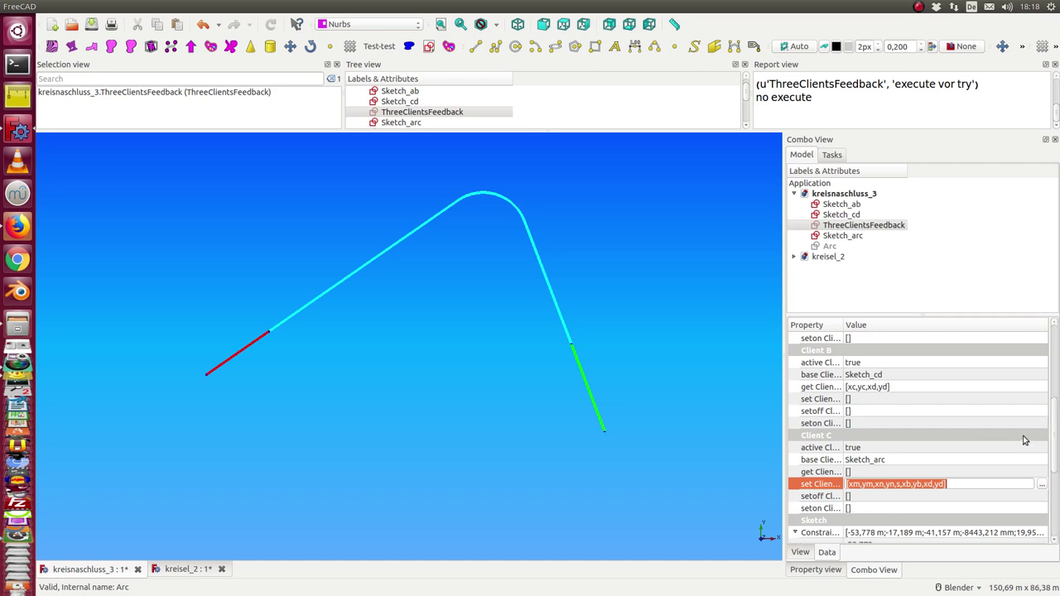
pyautogui.scroll(-5, 1052, 442)
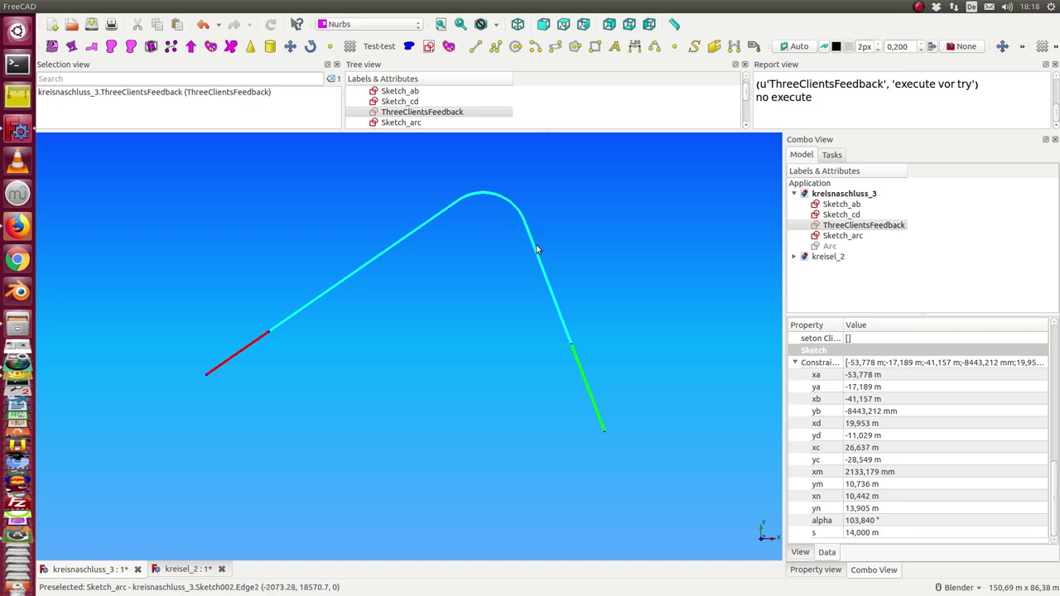
# - Set the feedback length s to 13 m, then scroll the value lower
pyautogui.click(895, 532)
pyautogui.write('13')
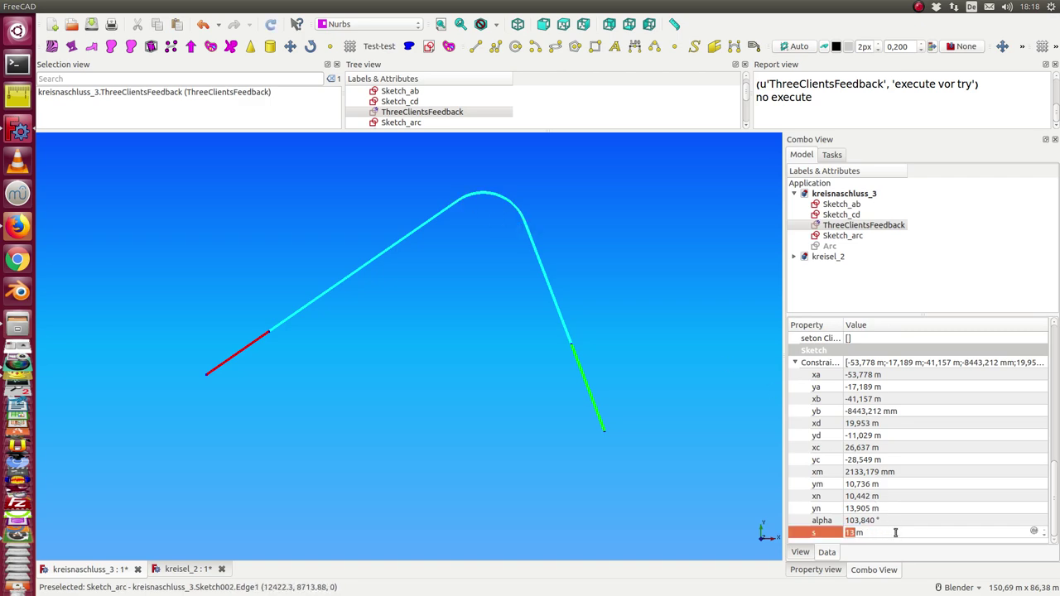
pyautogui.press('Return')
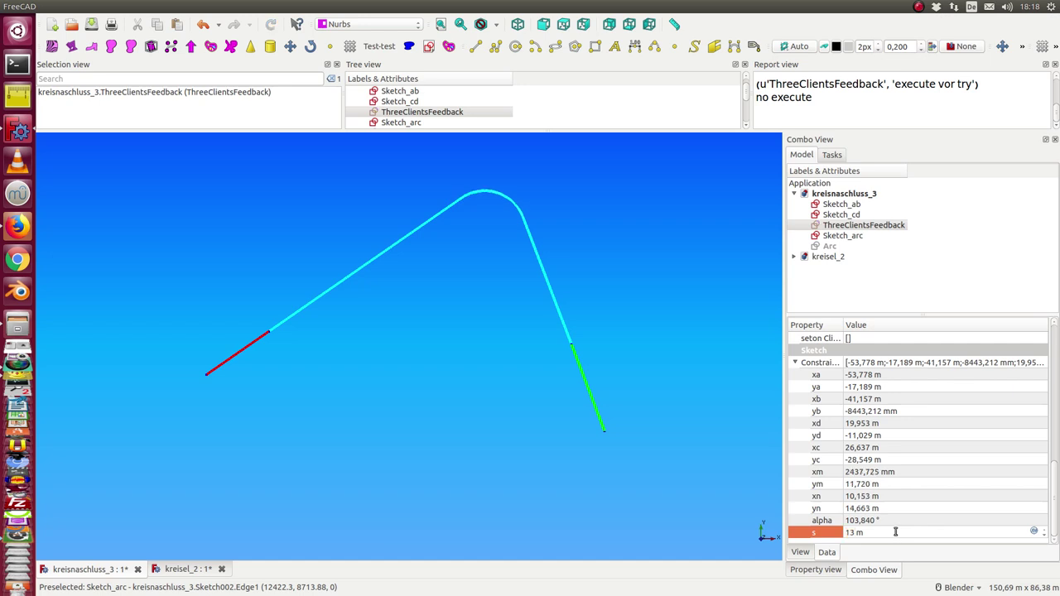
pyautogui.scroll(-1, 895, 533)
pyautogui.scroll(-1, 895, 532)
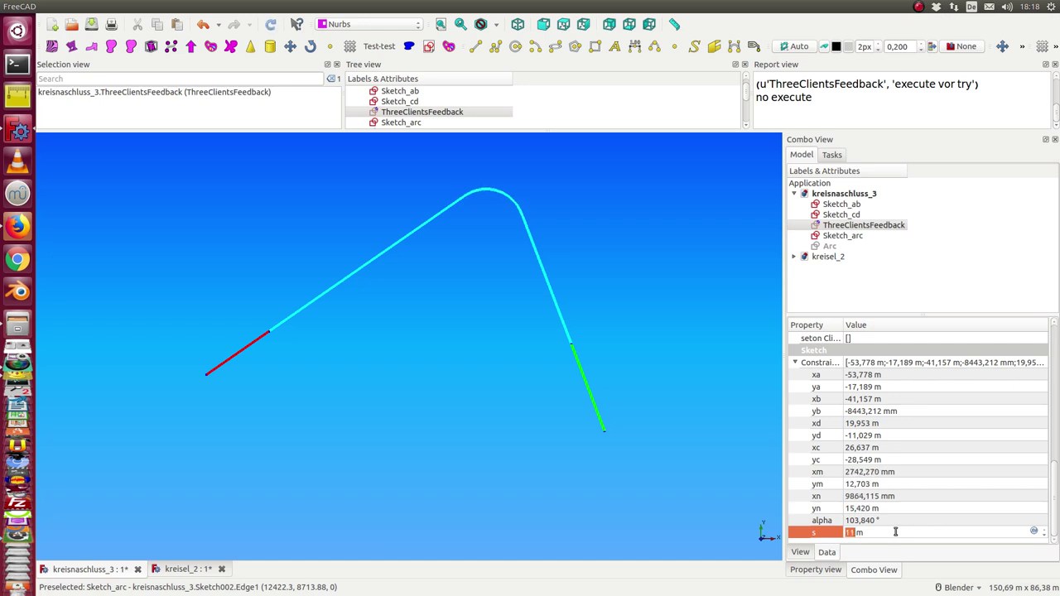
pyautogui.scroll(-1, 895, 532)
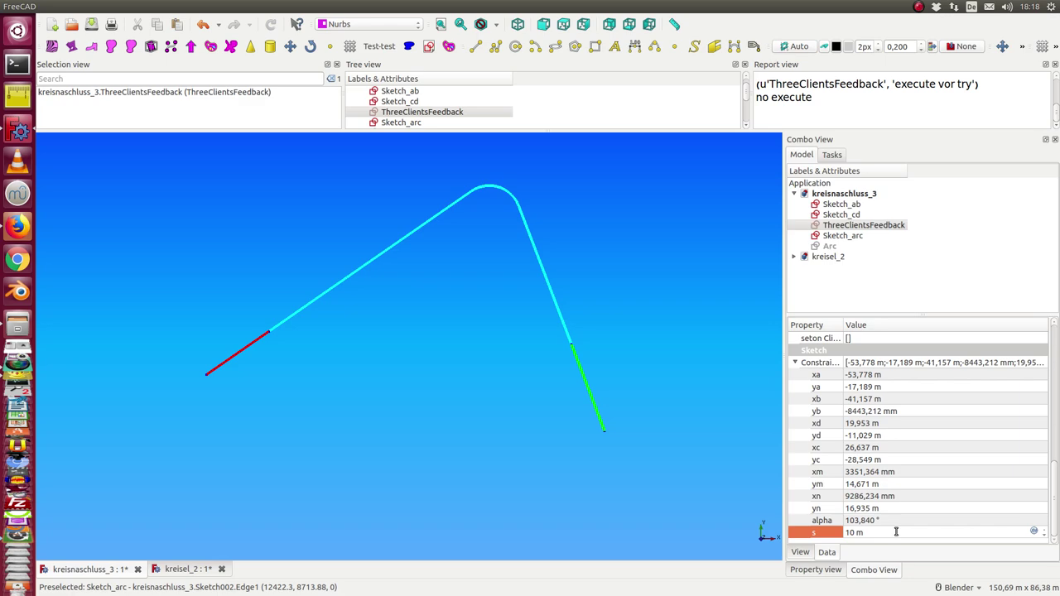
pyautogui.scroll(-1, 895, 532)
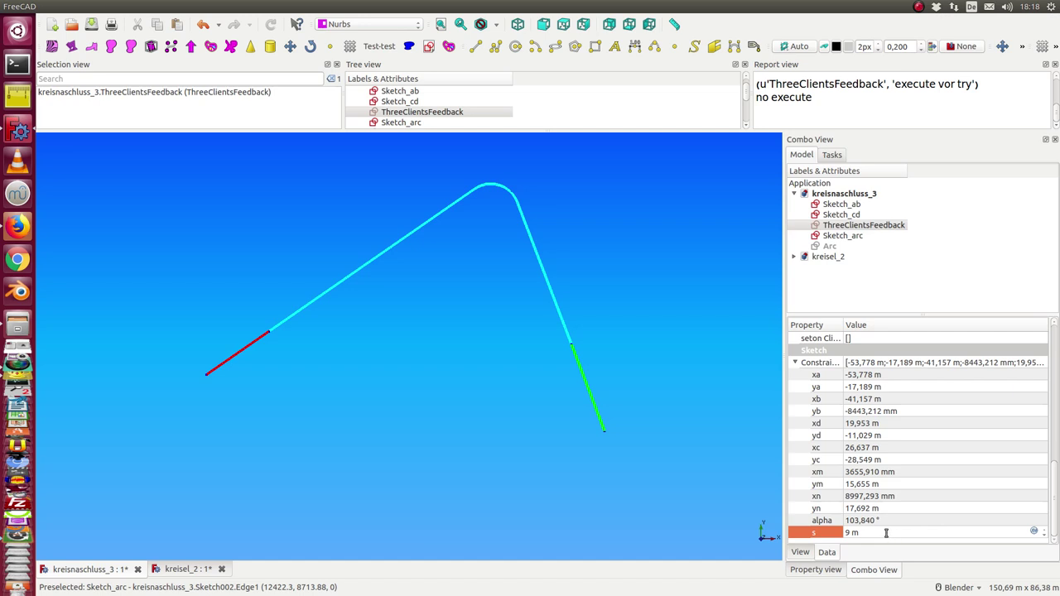
# - Retype the s value as 12
pyautogui.click(887, 533)
pyautogui.click(860, 535)
pyautogui.press('BackSpace')
pyautogui.press('BackSpace')
pyautogui.press('BackSpace')
pyautogui.press('BackSpace')
pyautogui.press('BackSpace')
pyautogui.write('12')
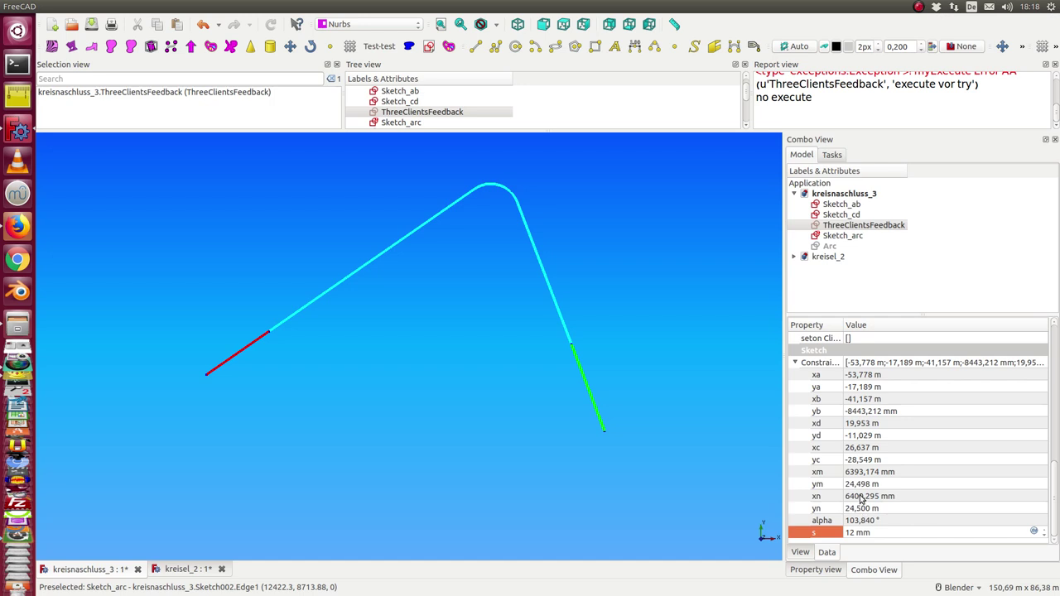
# - Replace s with 9 and adjust it to 10 mm
pyautogui.doubleClick(878, 534)
pyautogui.scroll(-1, 878, 534)
pyautogui.scroll(-2, 878, 534)
pyautogui.write('9')
pyautogui.scroll(1, 878, 534)
pyautogui.press('Return')
# - Lower s to 9 mm, commit it as 9 m, then enter 12000 mm
pyautogui.scroll(-1, 878, 535)
pyautogui.press('Return')
pyautogui.press('BackSpace')
pyautogui.press('Return')
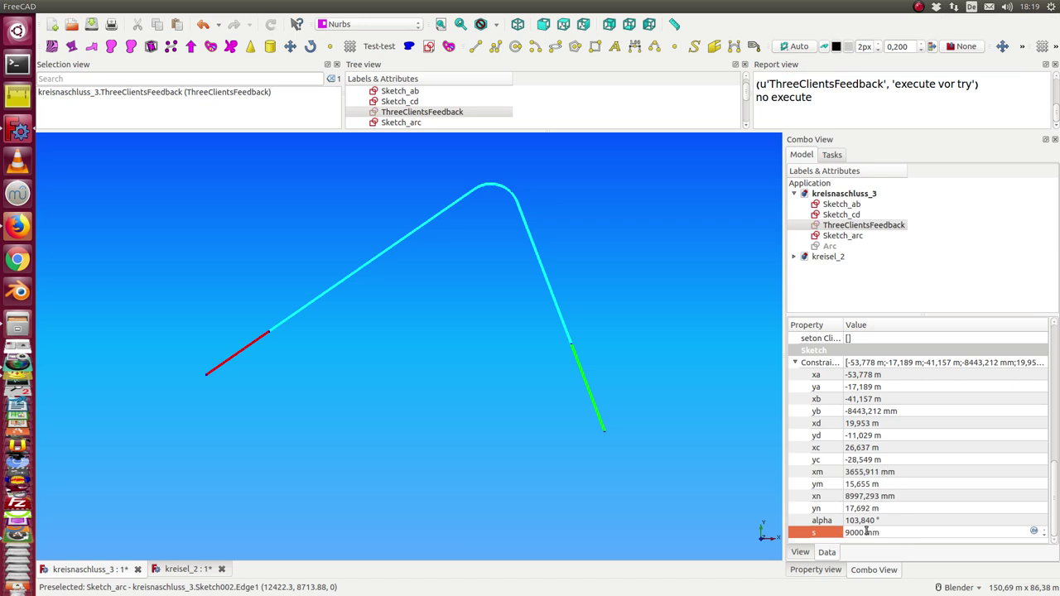
pyautogui.doubleClick(859, 532)
pyautogui.write('12000')
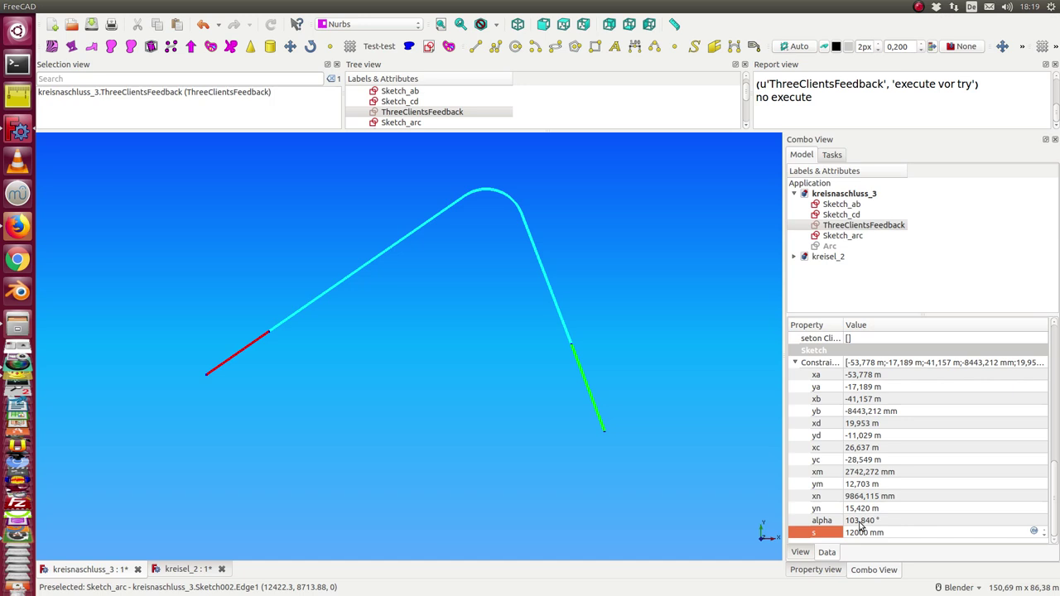